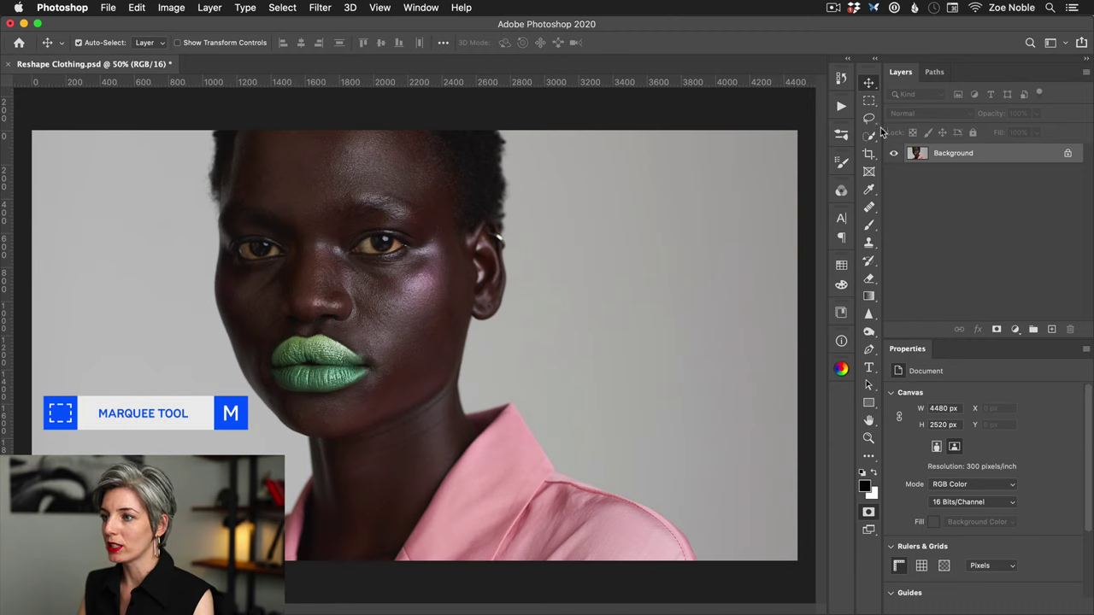
- Copy a 2144 × 1575 px marquee selection of the neck and collar onto Layer 1
click(869, 102)
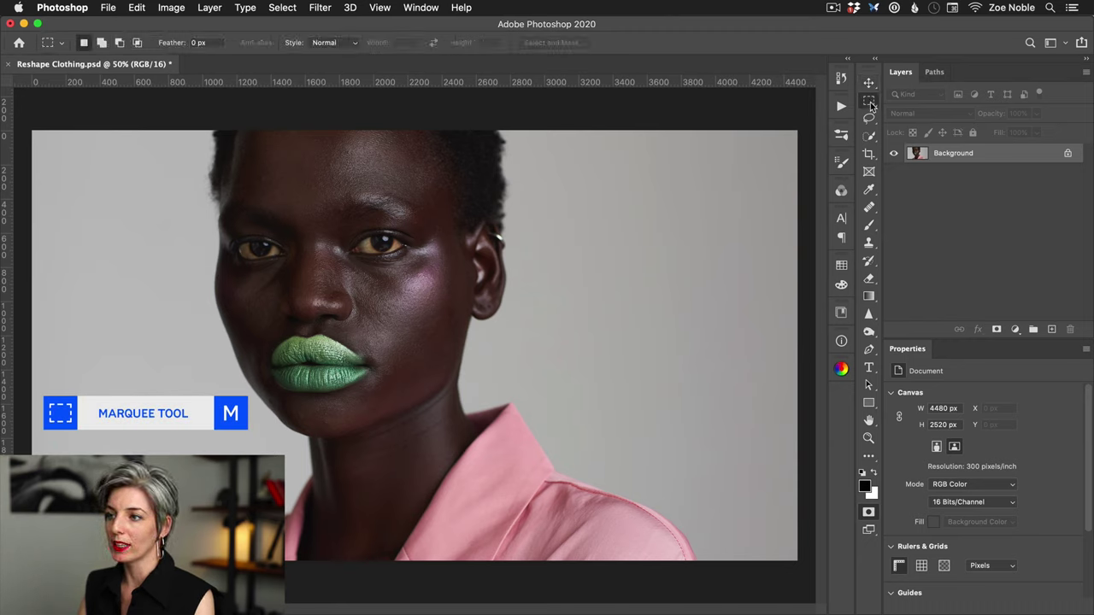
drag(337, 288, 704, 556)
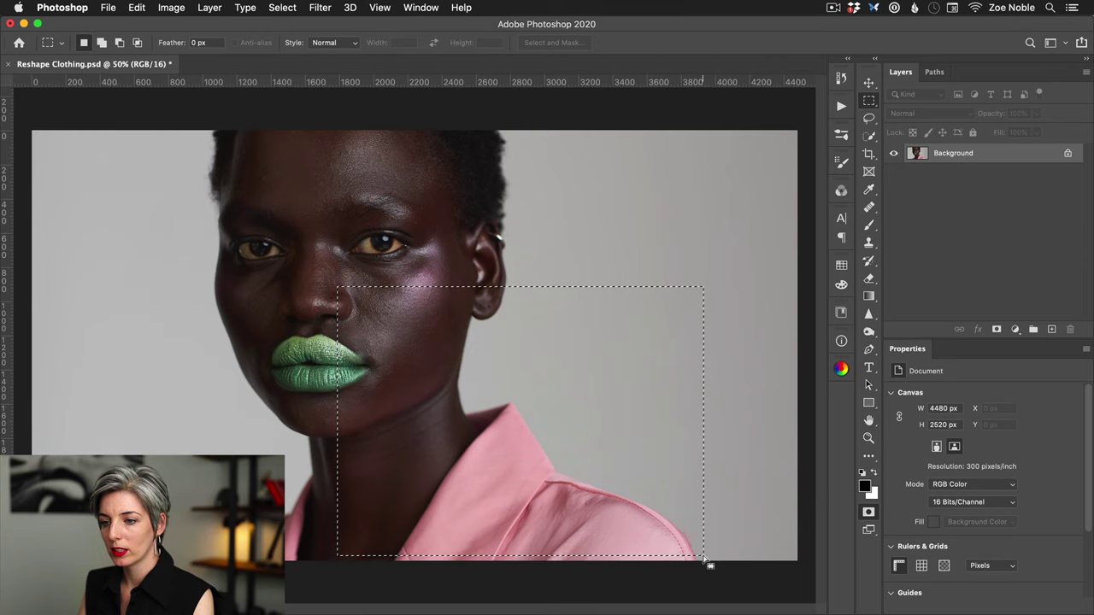
right_click(571, 384)
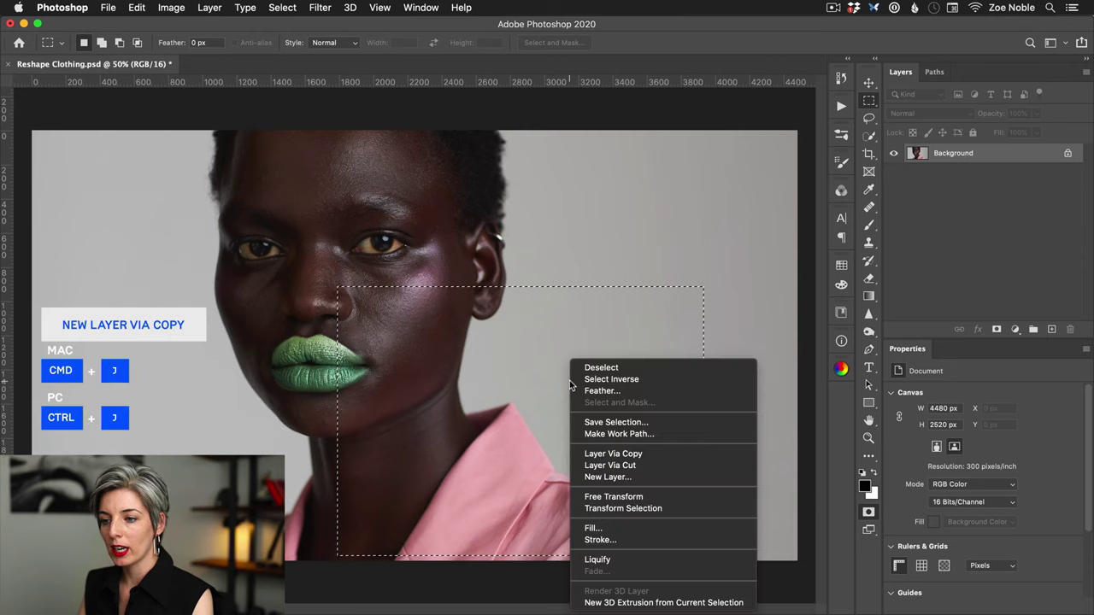
click(659, 457)
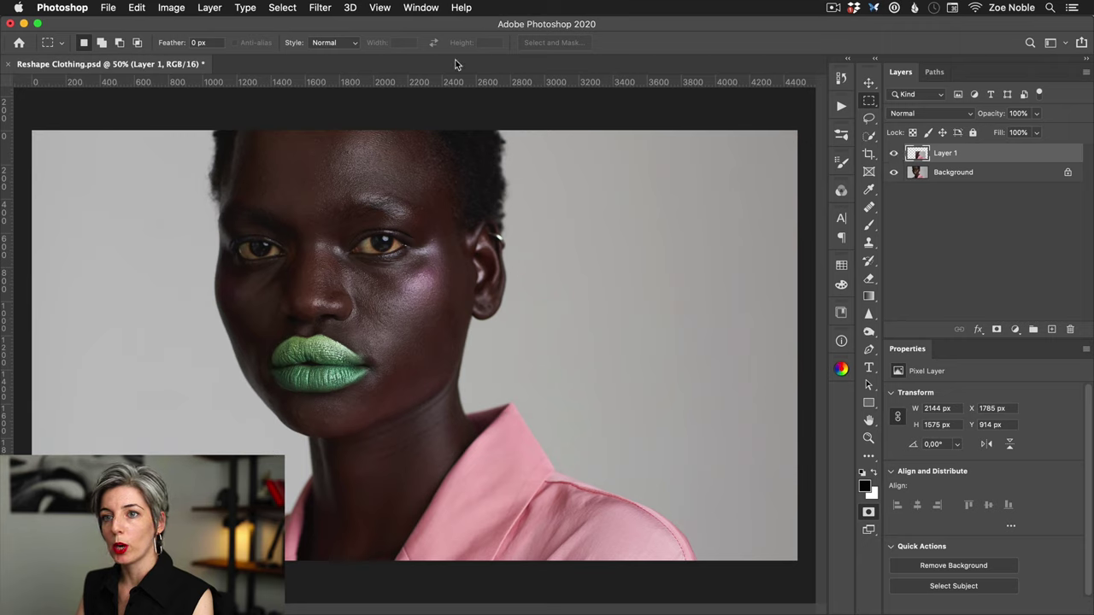
- Open the Liquify filter from the Filter menu for the copied Layer 1
click(318, 8)
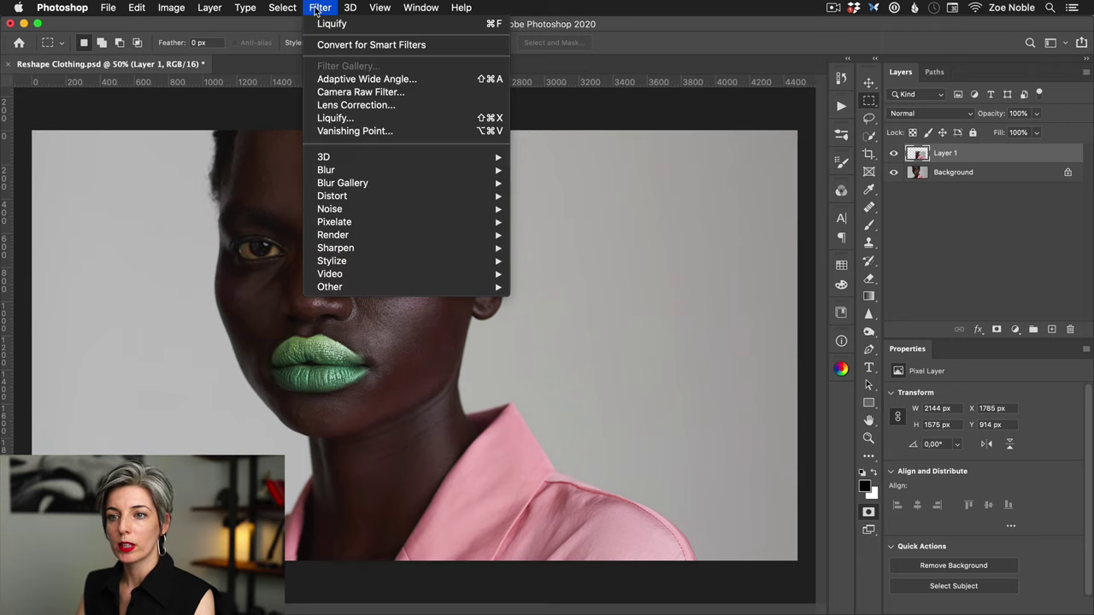
click(385, 123)
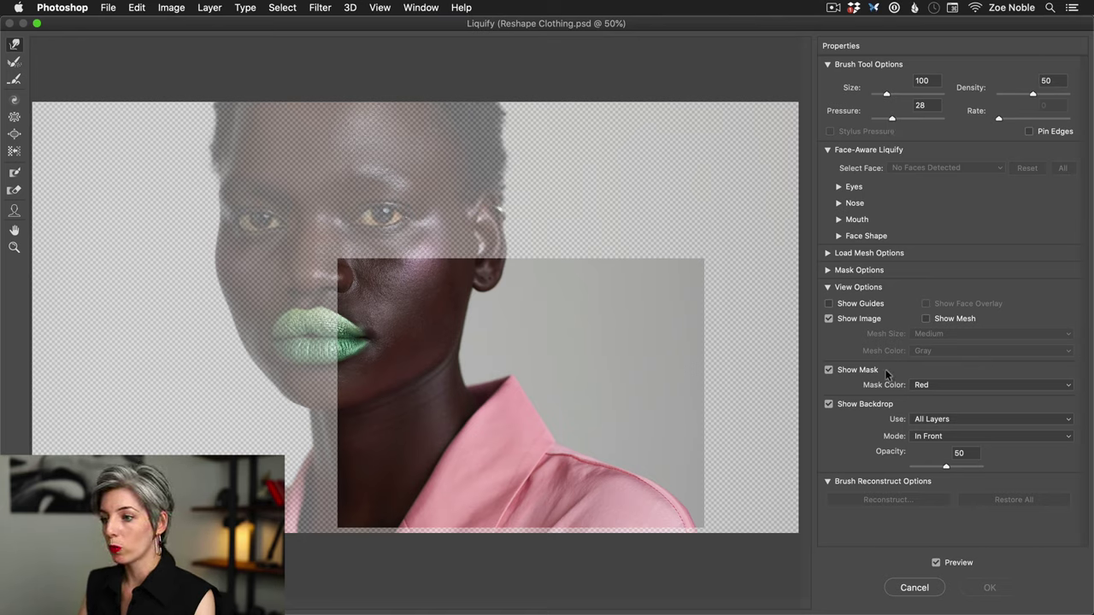
- With the backdrop shown, warp the collar toward the neck using a ~1710-size Forward Warp brush
click(828, 404)
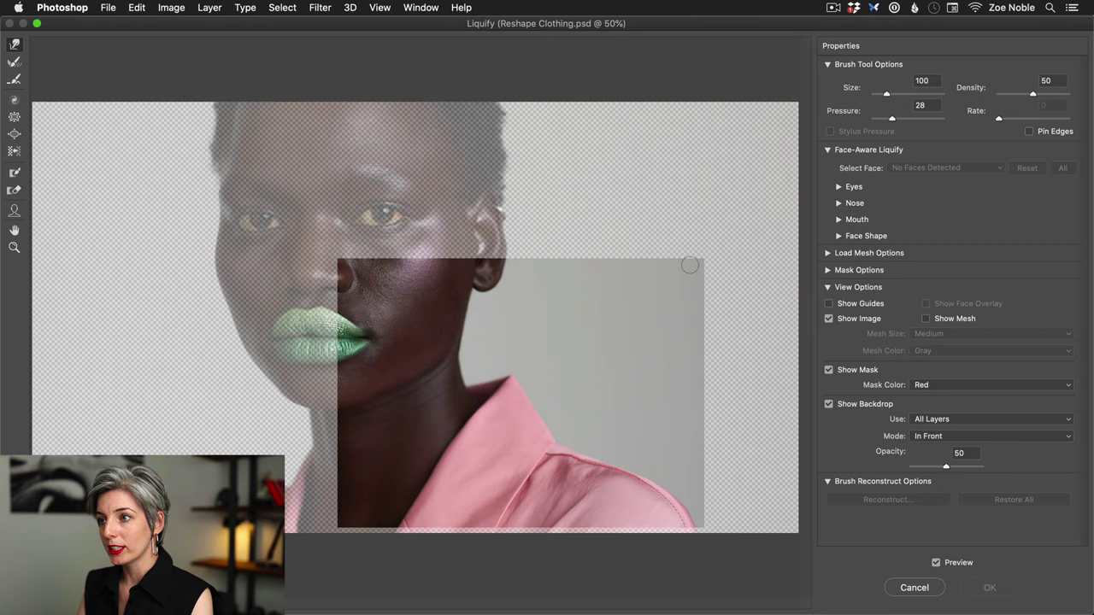
drag(887, 95, 906, 95)
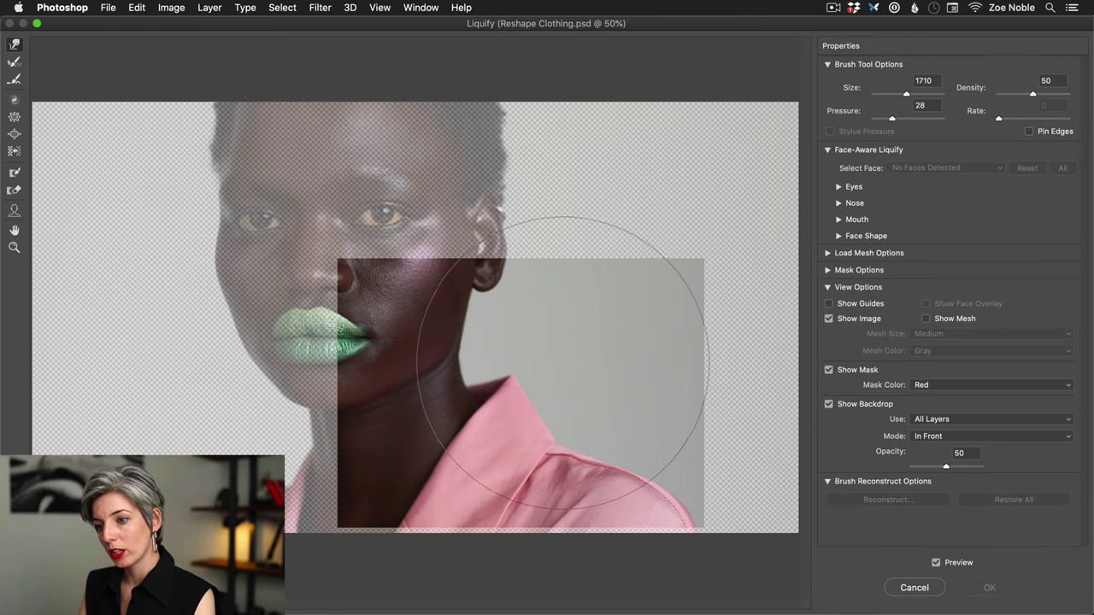
mouse_move(561, 363)
mouse_down()
mouse_move(533, 330)
mouse_move(488, 362)
mouse_move(491, 413)
mouse_move(447, 432)
mouse_move(448, 454)
mouse_up()
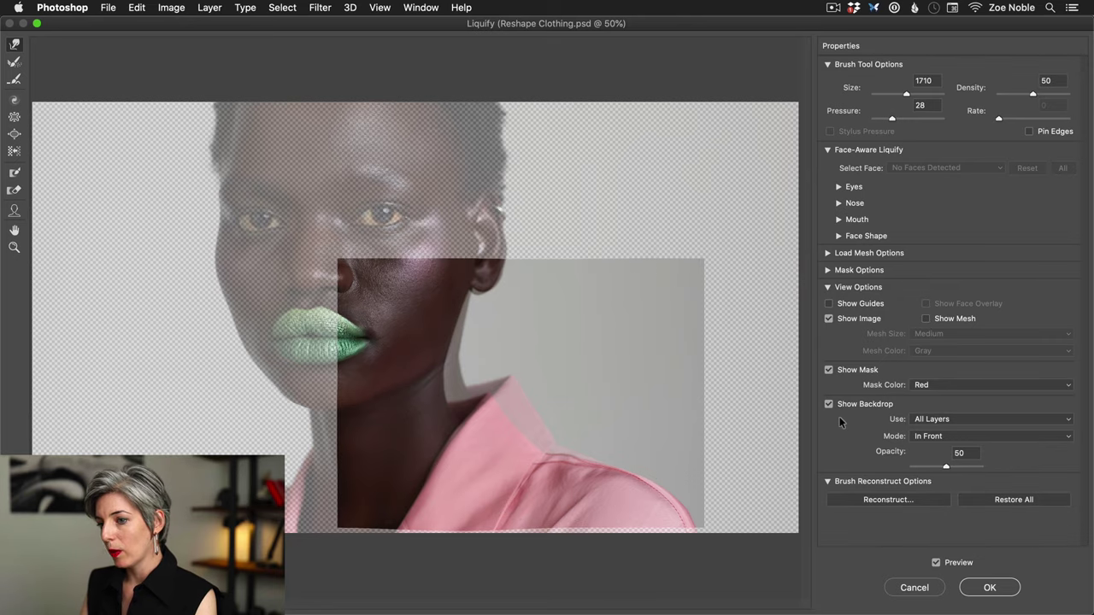
click(992, 590)
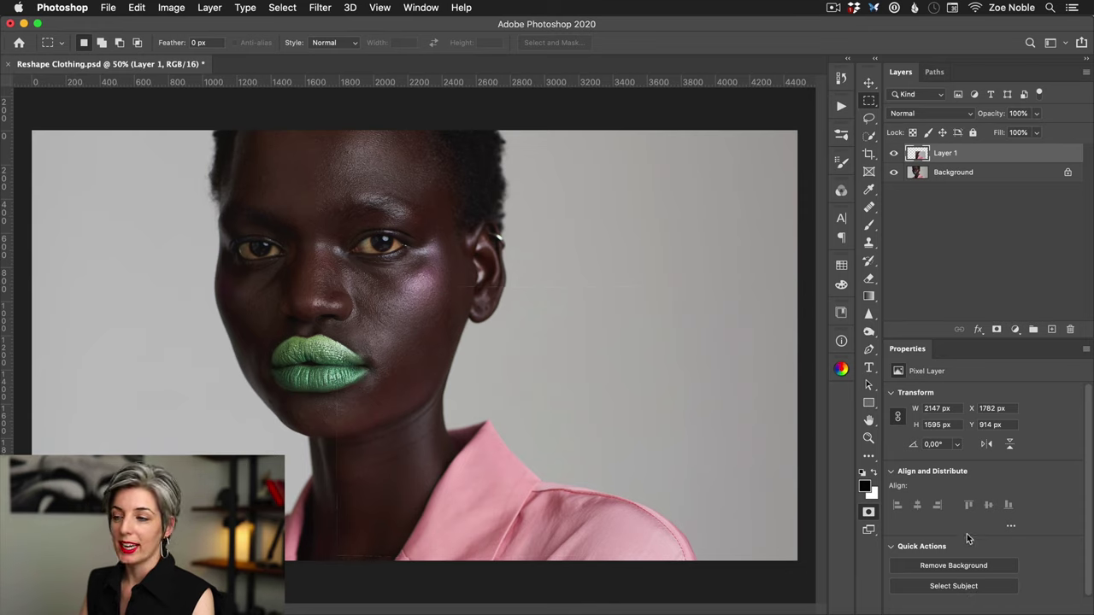
- Add a layer mask to Layer 1 and invert it to black with Cmd+I
click(997, 330)
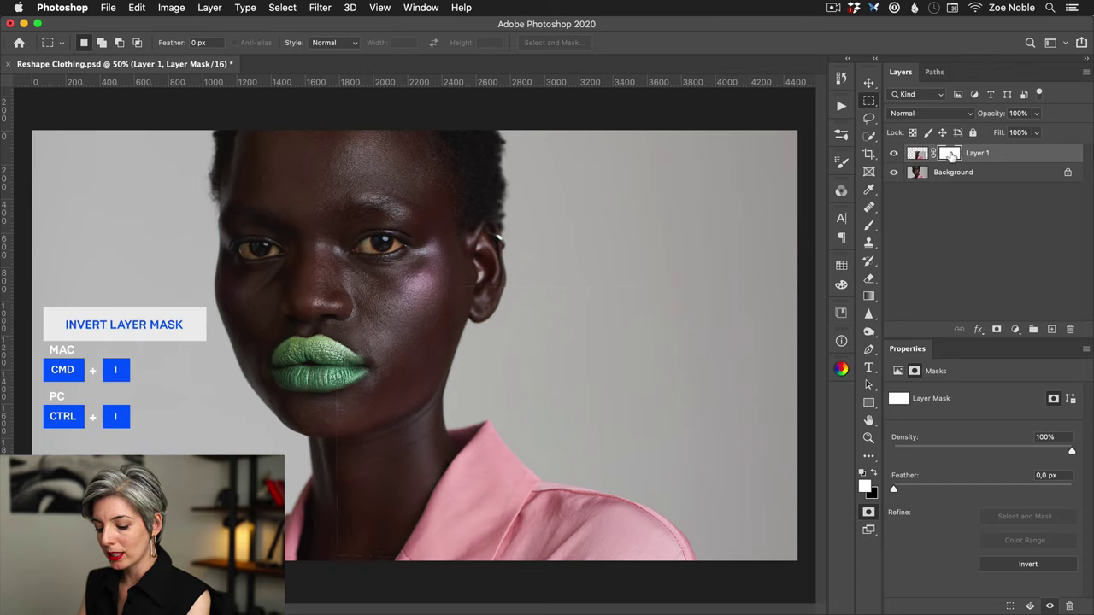
key(super+i)
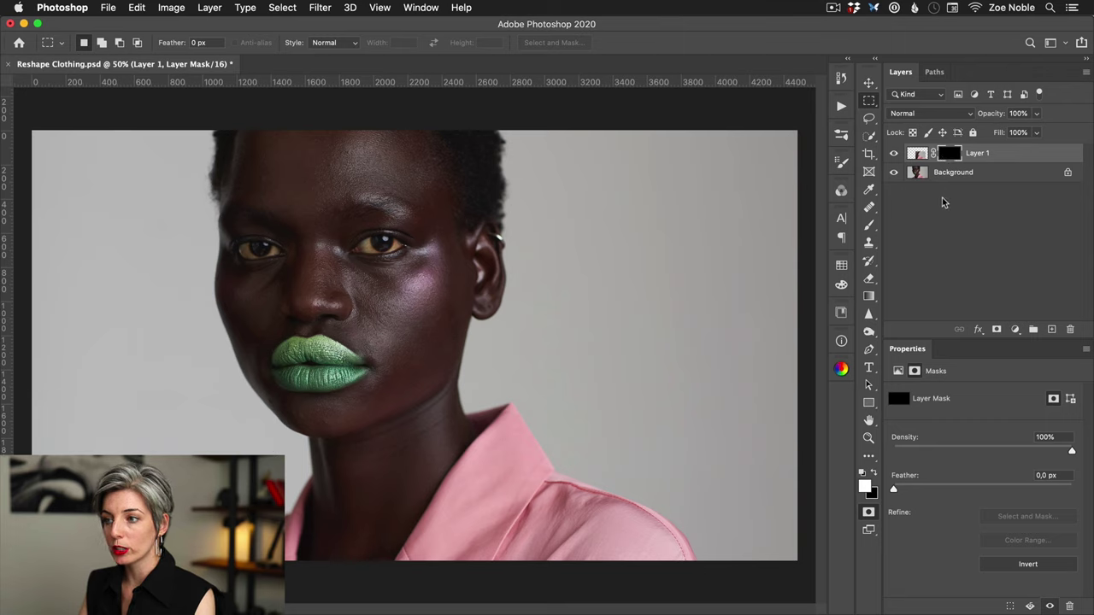
- Set up a white Brush tool at 800 px size with 0% hardness
click(869, 227)
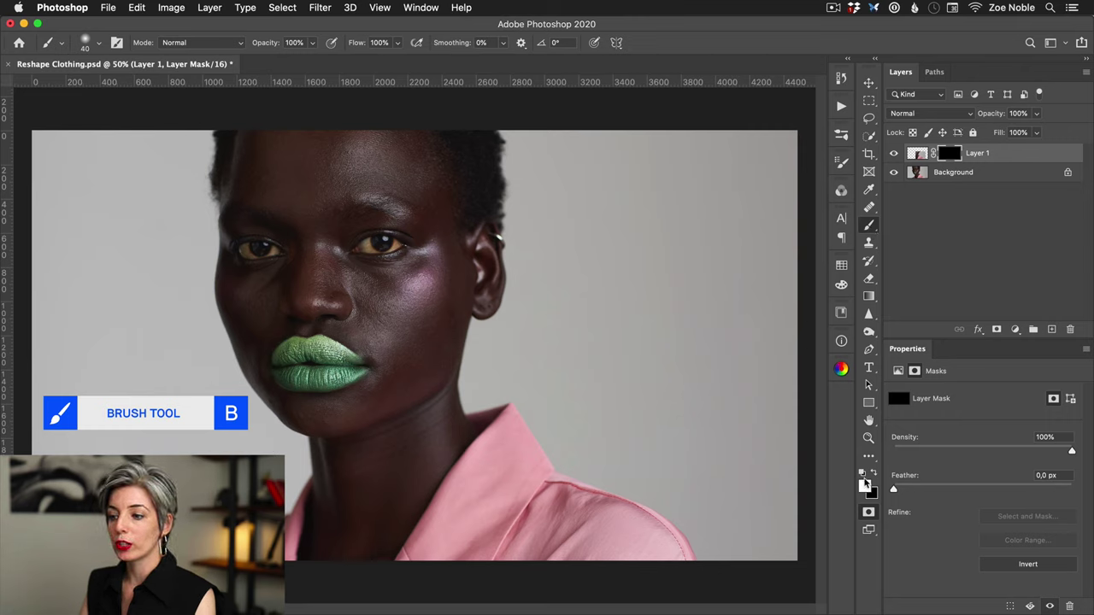
click(866, 484)
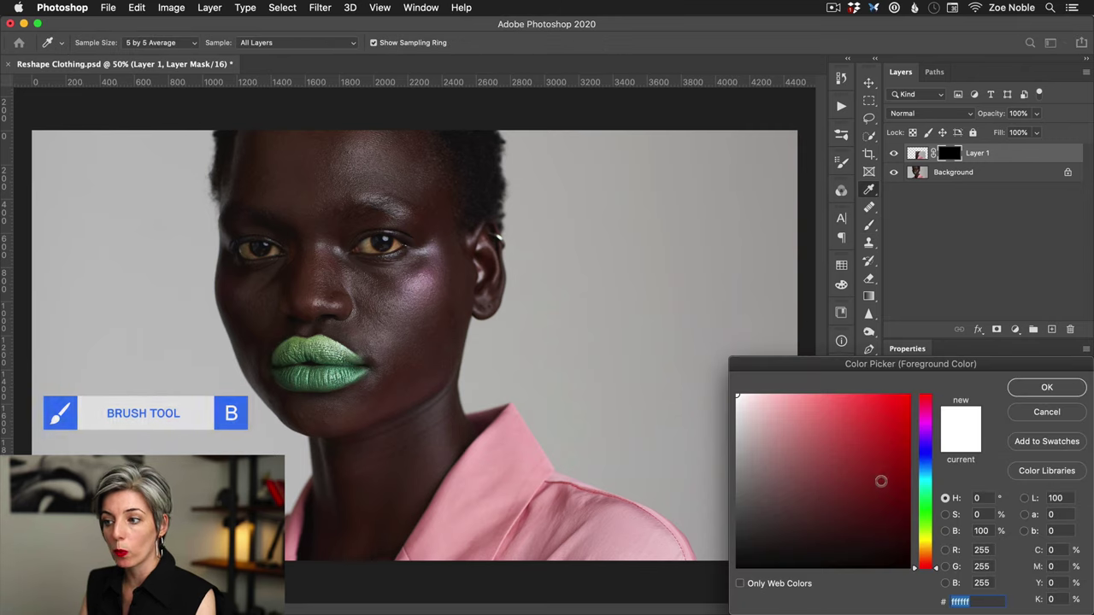
click(1036, 389)
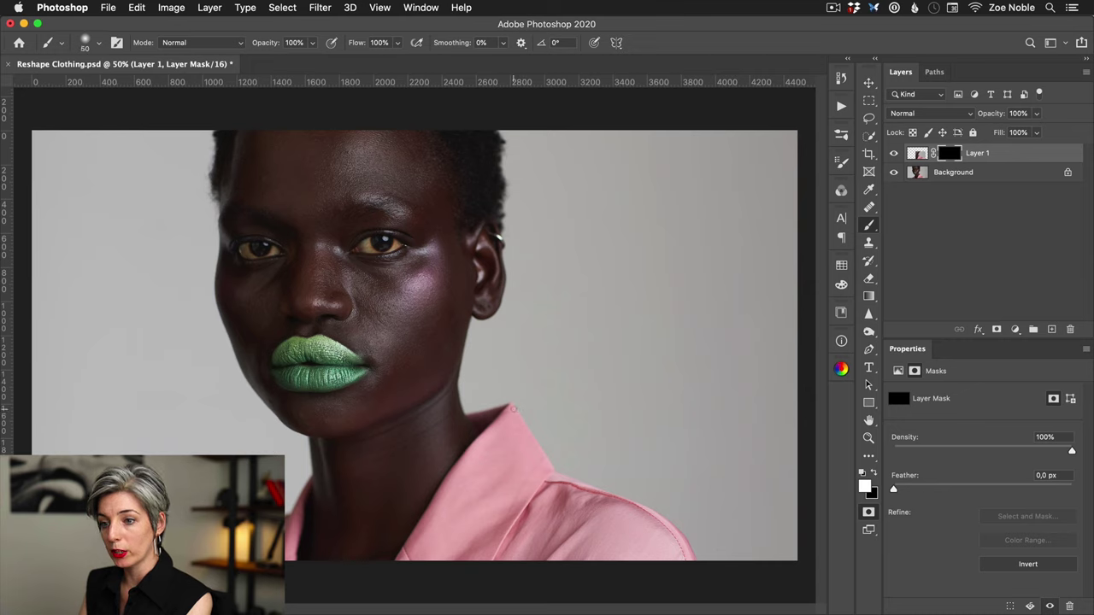
key(bracketright)
key(bracketright)
key(bracketright)
key(bracketright)
key(bracketright)
key(bracketright)
key(bracketright)
key(bracketright)
key(bracketright)
key(bracketright)
key(bracketright)
key(bracketright)
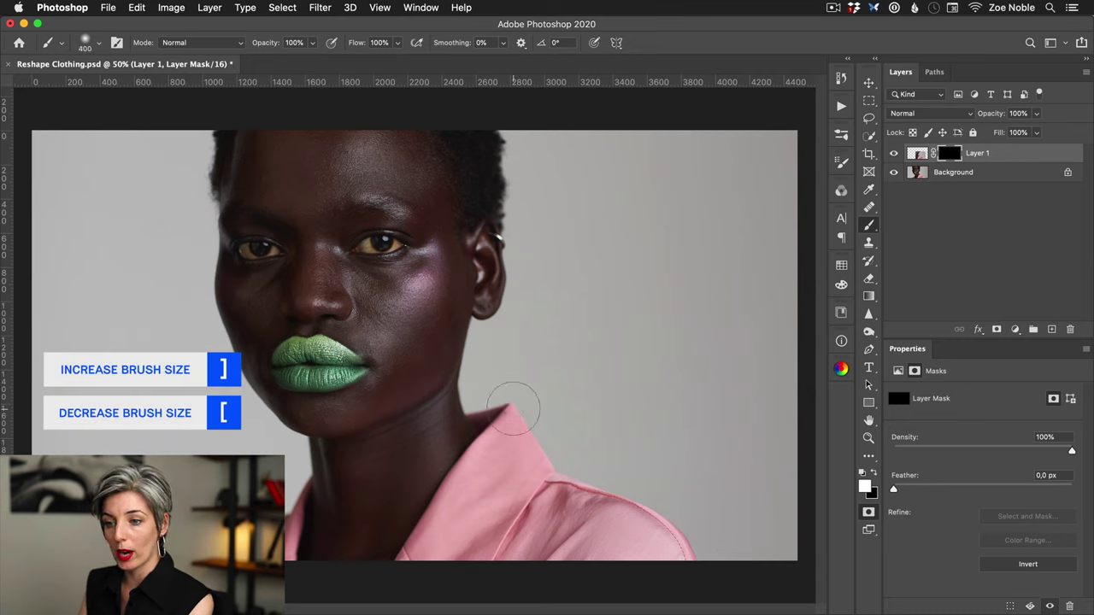
key(bracketright)
key(bracketright)
key(bracketright)
key(bracketright)
key(bracketright)
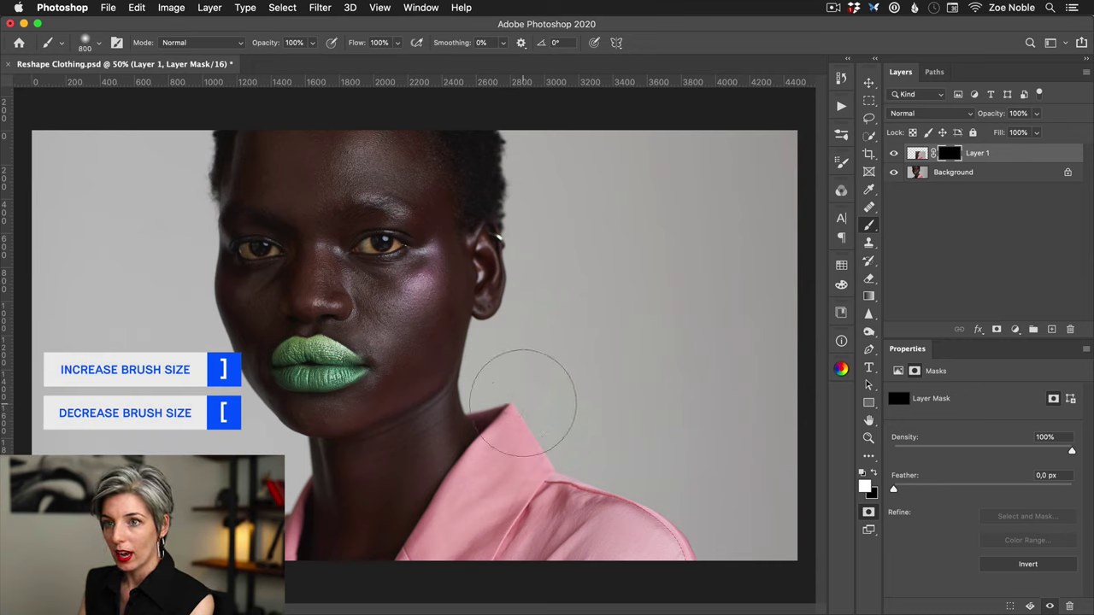
right_click(523, 403)
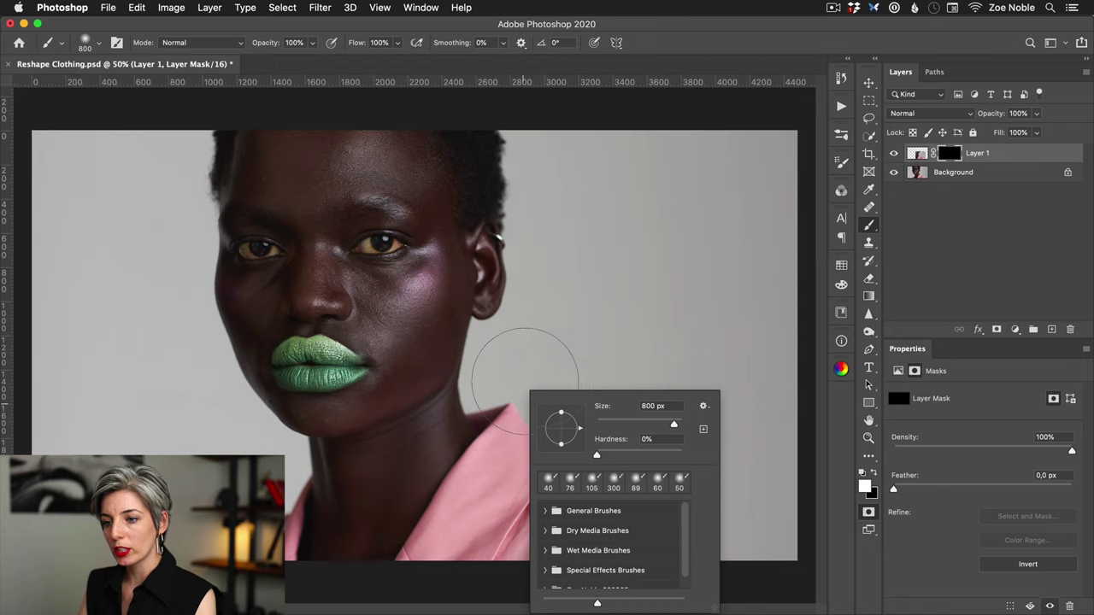
- Paint white on Layer 1's mask over the shoulder beside the neck to reveal the reshaped collar
click(523, 395)
mouse_move(523, 395)
mouse_down()
mouse_move(545, 435)
mouse_move(527, 413)
mouse_move(536, 428)
mouse_move(521, 418)
mouse_move(492, 439)
mouse_move(528, 465)
mouse_move(457, 391)
mouse_move(442, 390)
mouse_move(445, 375)
mouse_move(448, 394)
mouse_move(521, 470)
mouse_move(622, 475)
mouse_move(527, 480)
mouse_move(510, 513)
mouse_move(521, 480)
mouse_move(510, 466)
mouse_move(505, 485)
mouse_move(469, 507)
mouse_move(491, 492)
mouse_move(582, 486)
mouse_up()
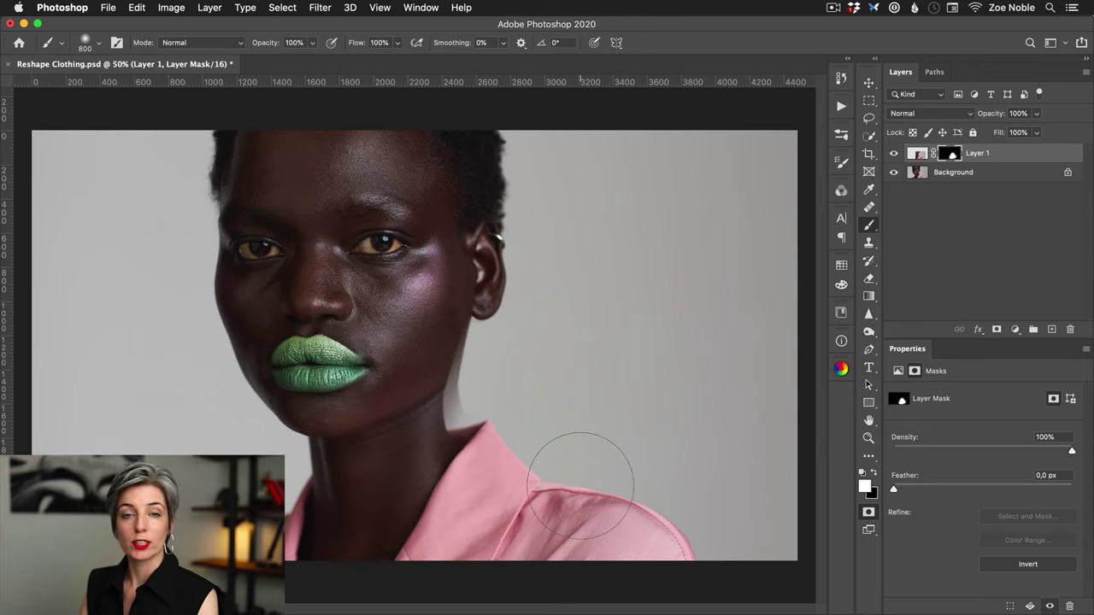
mouse_move(581, 485)
mouse_down()
mouse_move(576, 454)
mouse_move(519, 412)
mouse_up()
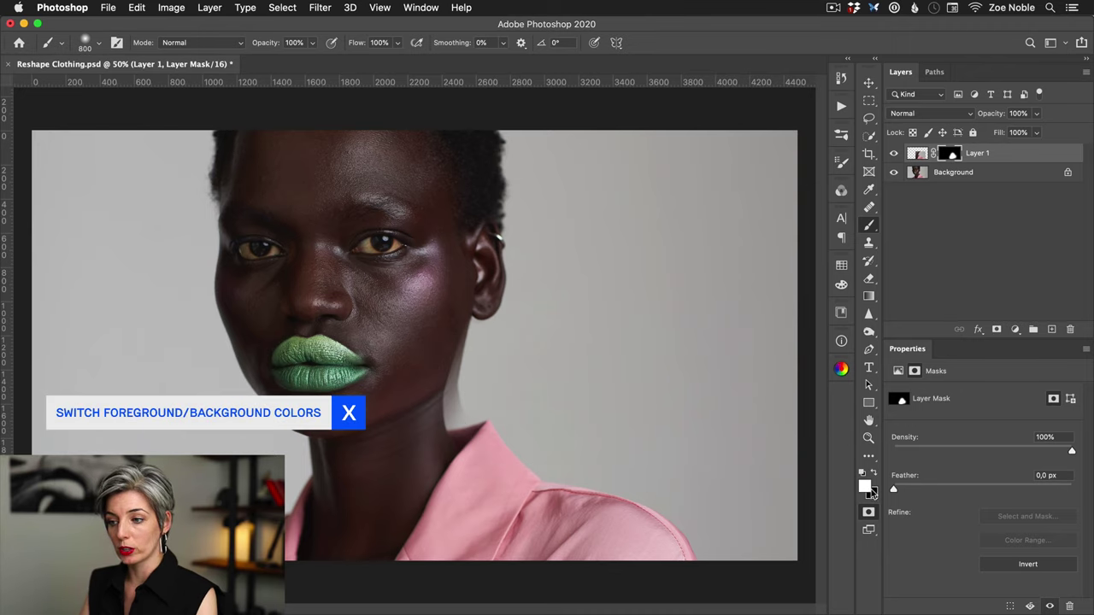
- Paint black along the neck edge with a brush shrunk to 50 px to remove the light fringe
key(x)
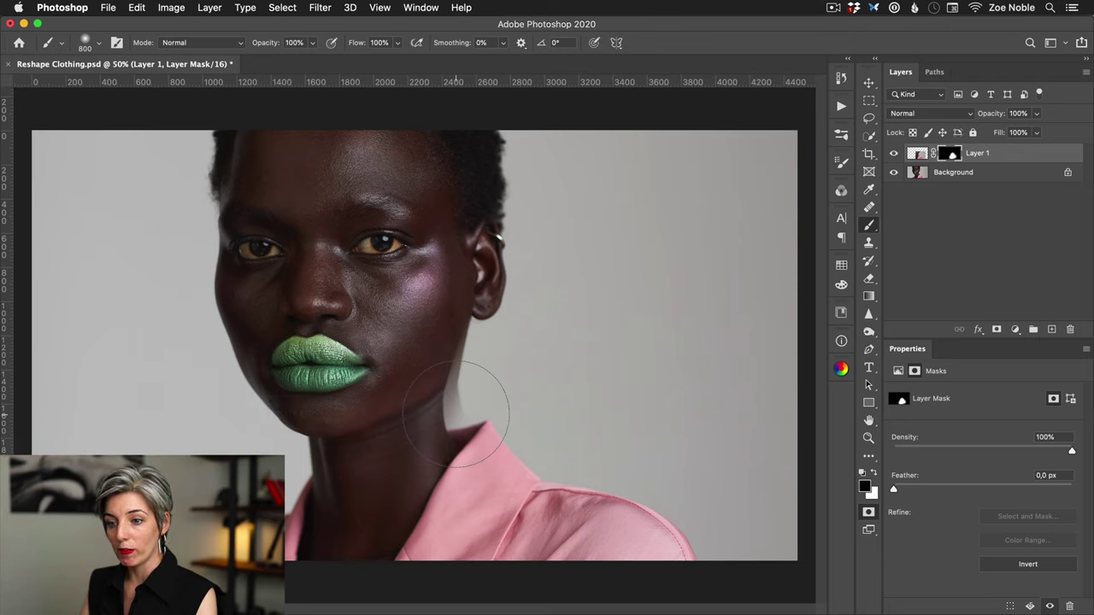
key(bracketleft)
key(bracketleft)
key(bracketleft)
key(bracketleft)
key(bracketleft)
key(bracketleft)
key(bracketleft)
key(bracketleft)
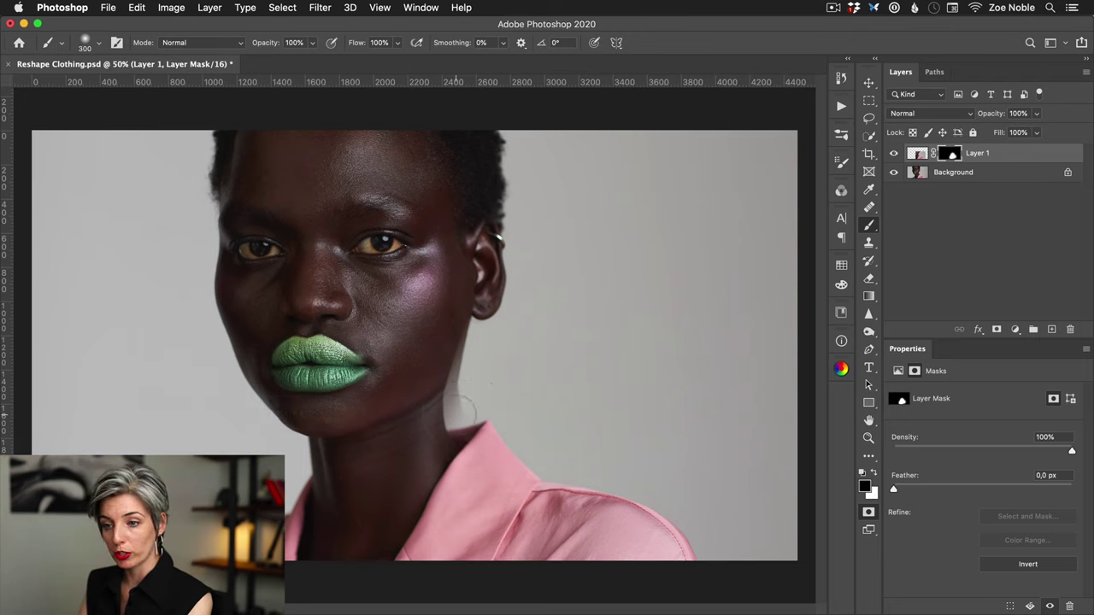
drag(454, 440, 446, 391)
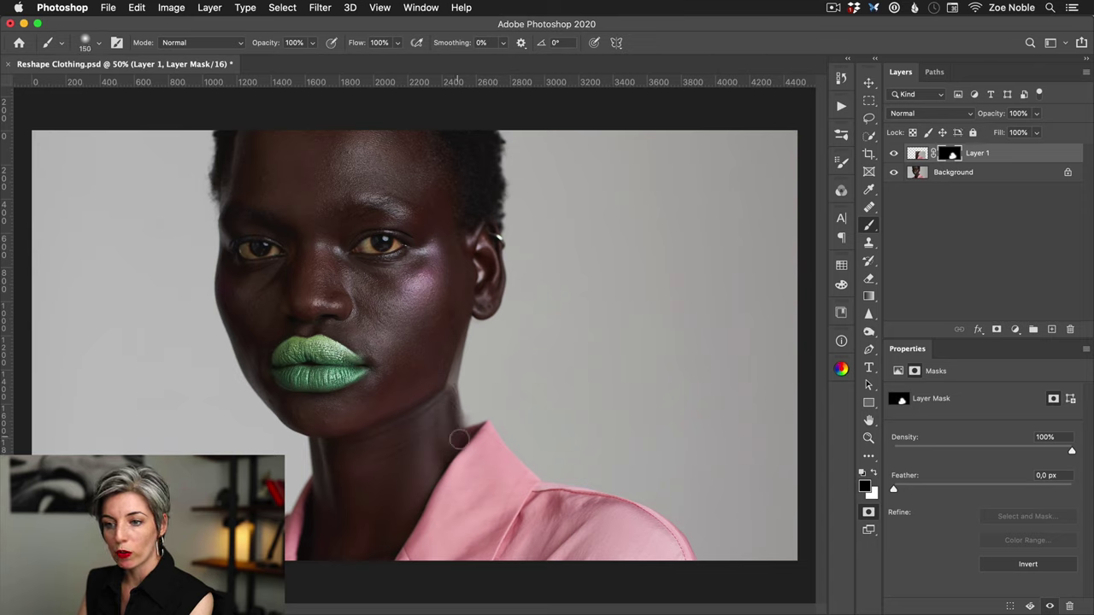
key(bracketleft)
key(bracketleft)
key(bracketleft)
key(bracketleft)
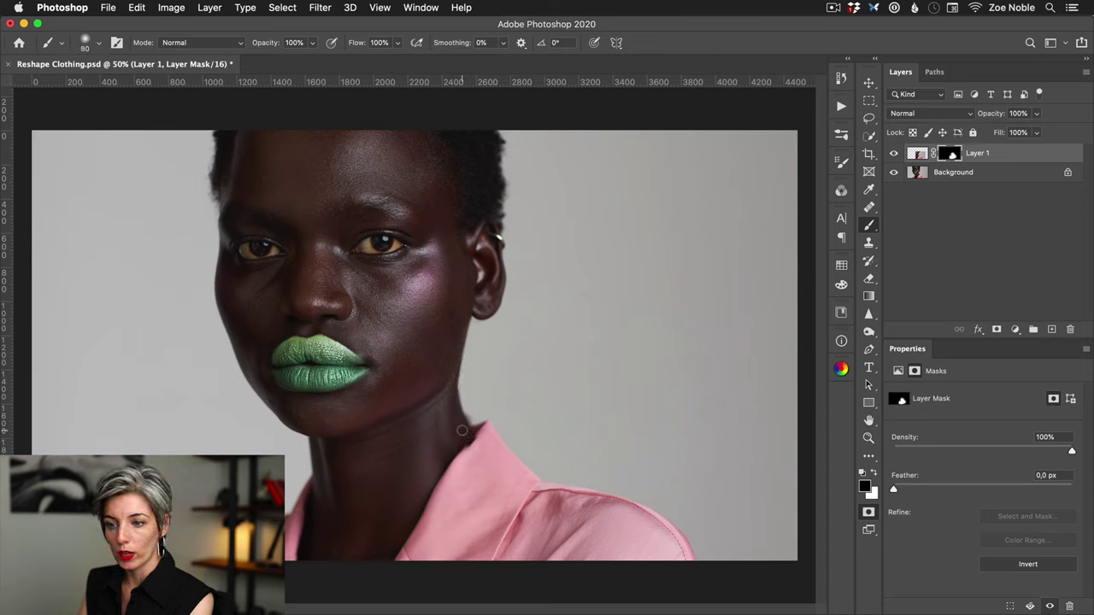
key(bracketleft)
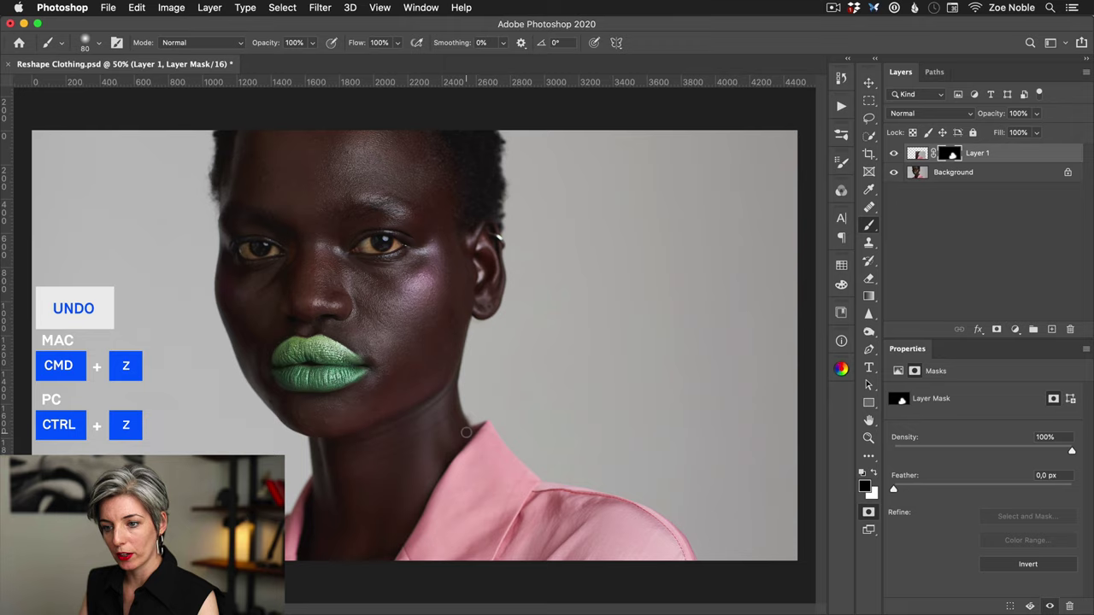
key(x)
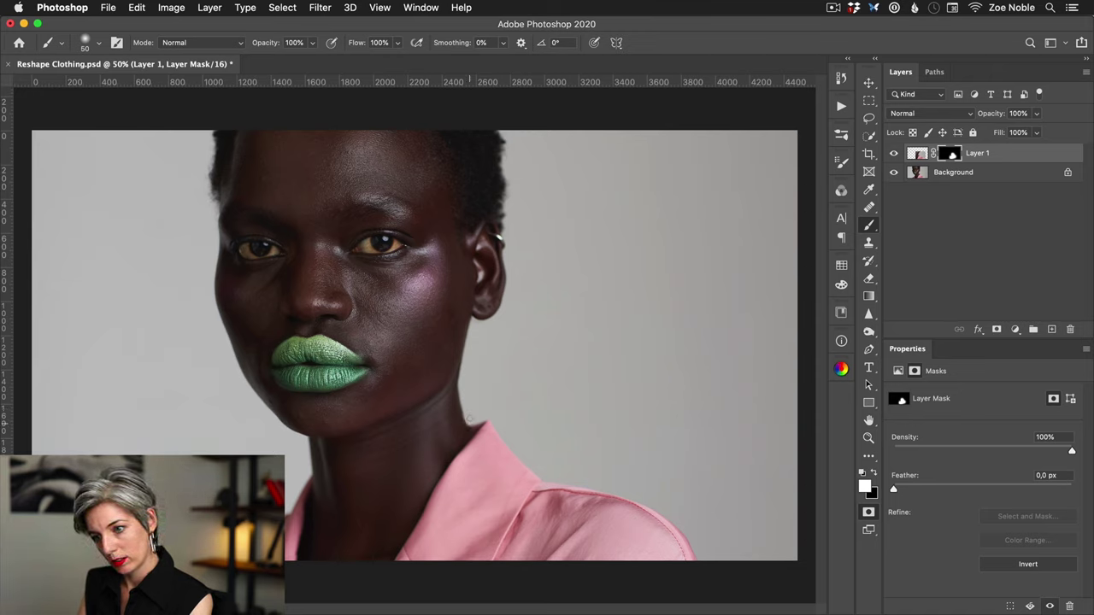
key(x)
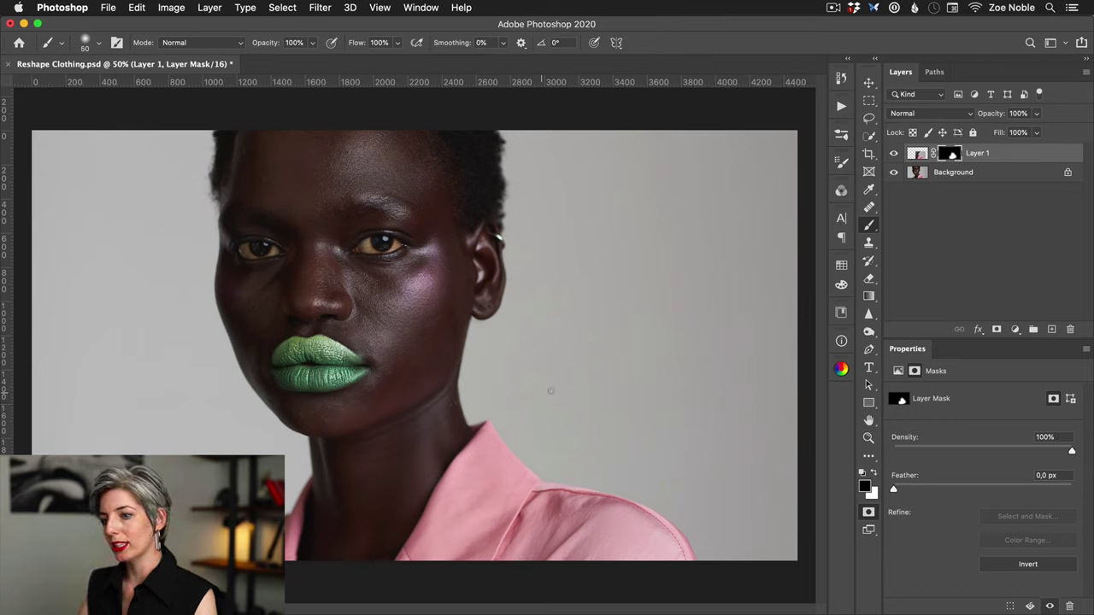
- Toggle Layer 1's visibility to compare with the original, then raise the brush to 200 px
click(894, 155)
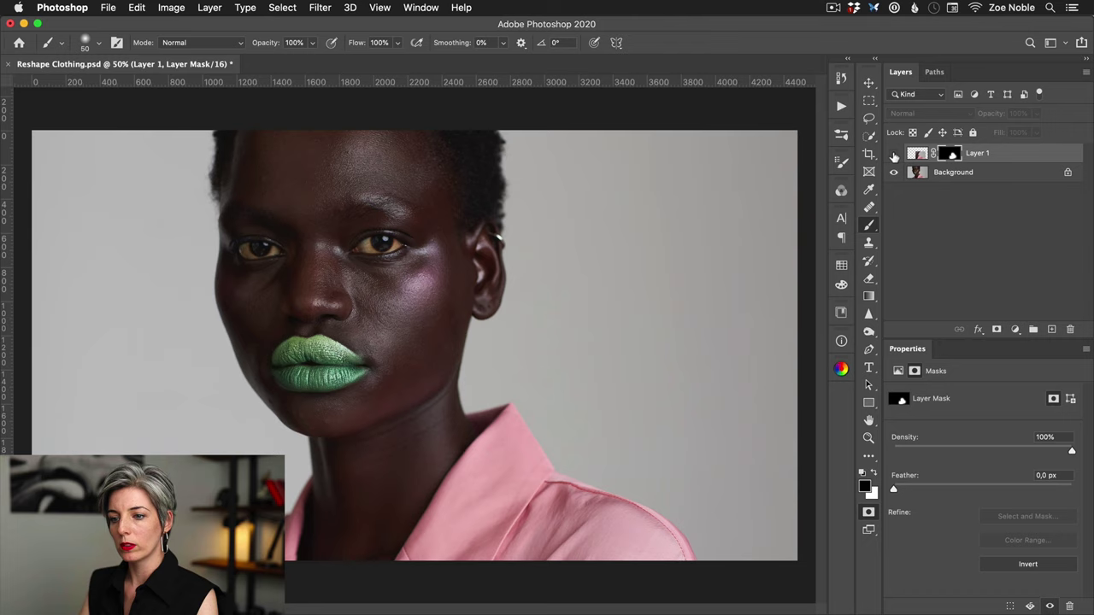
click(894, 155)
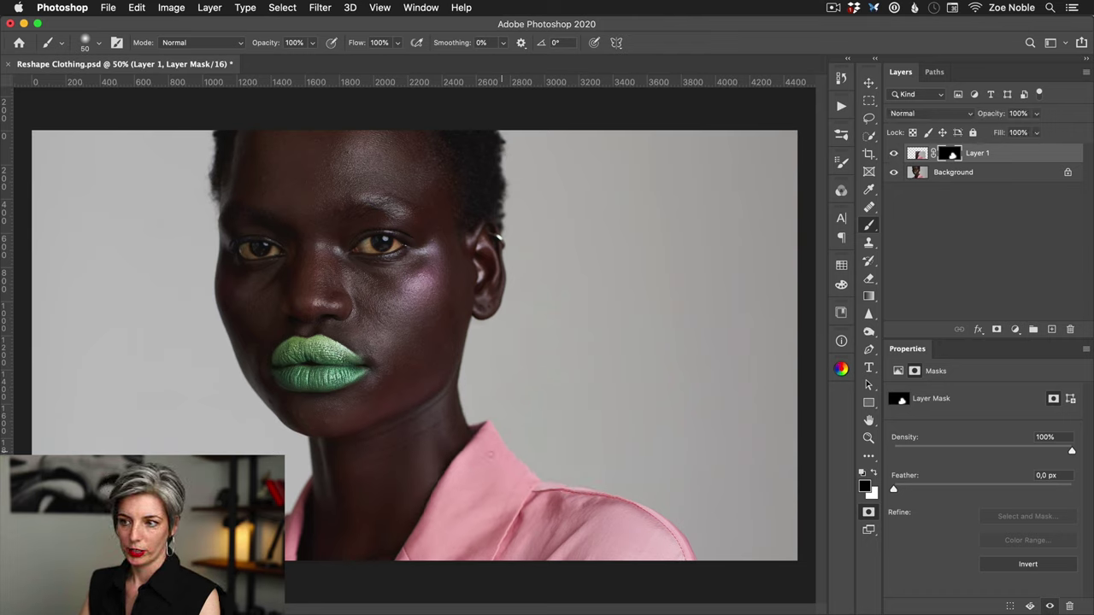
key(bracketright)
key(bracketright)
key(bracketright)
key(bracketright)
key(bracketright)
key(bracketright)
key(bracketright)
key(bracketright)
key(bracketright)
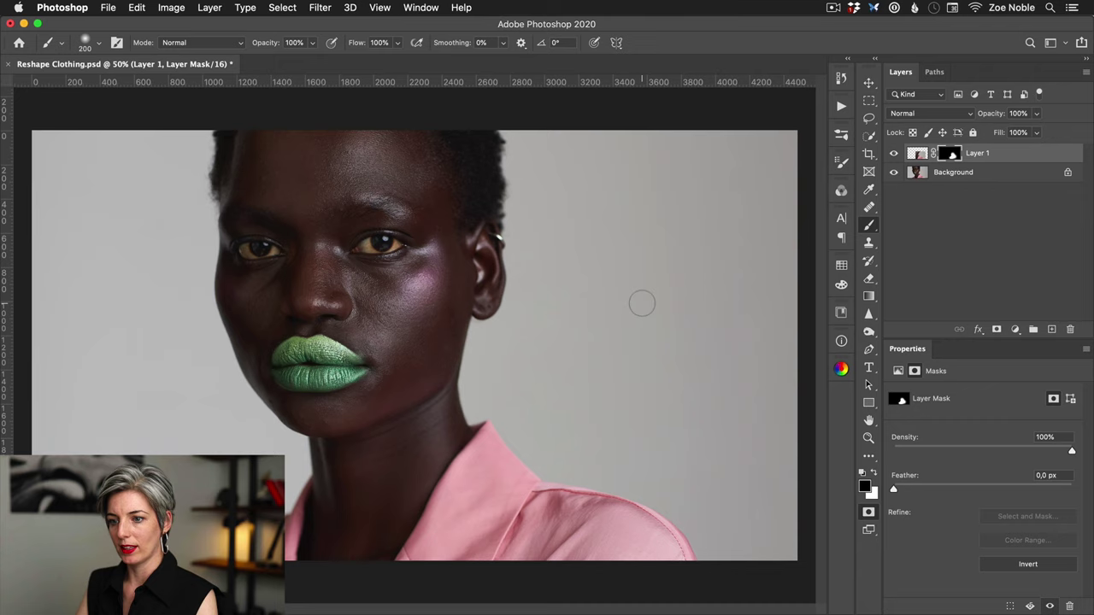
click(894, 156)
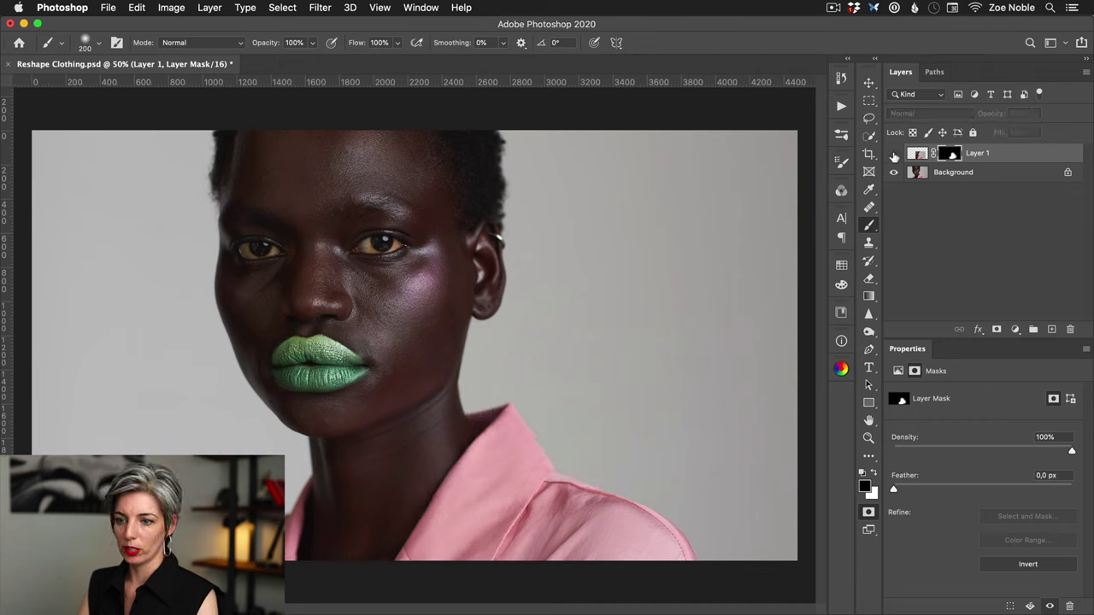
click(894, 155)
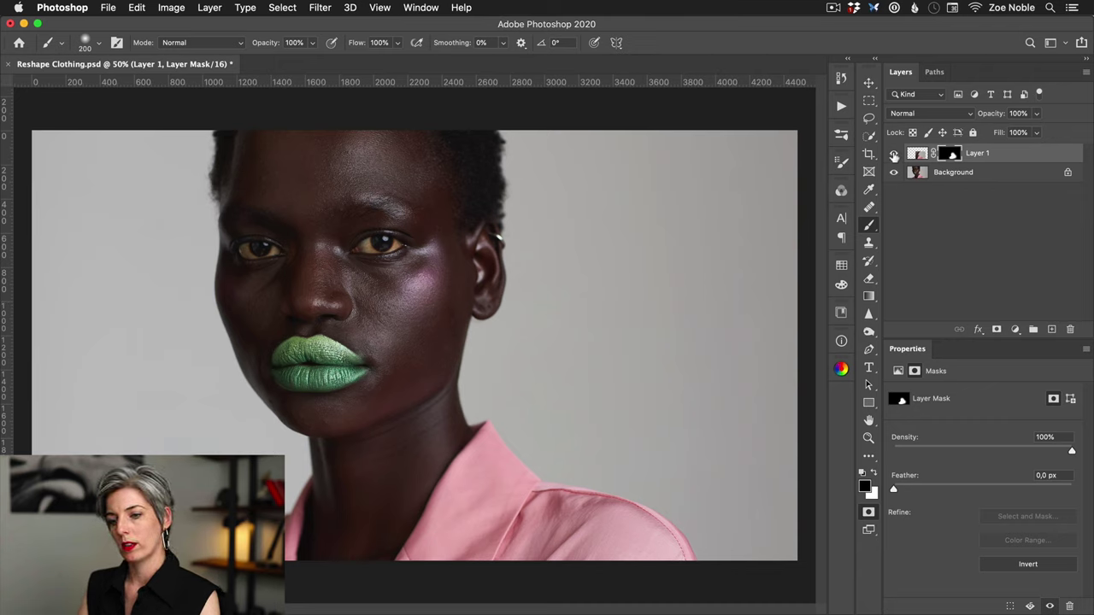